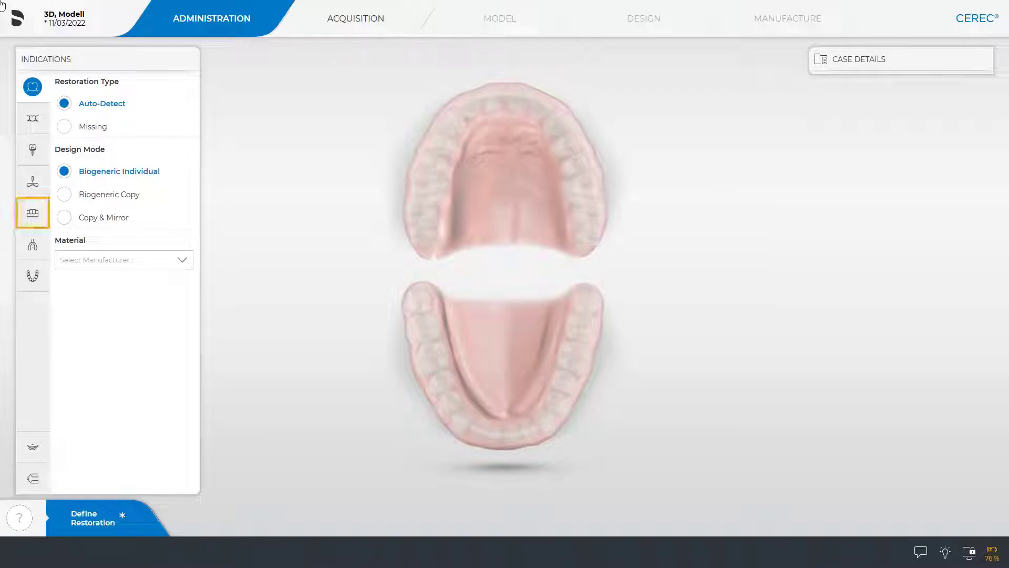
# - Define solid Primeprint Model (Printing) models for both upper and lower jaw, then continue to Acquisition
pyautogui.click(31, 214)
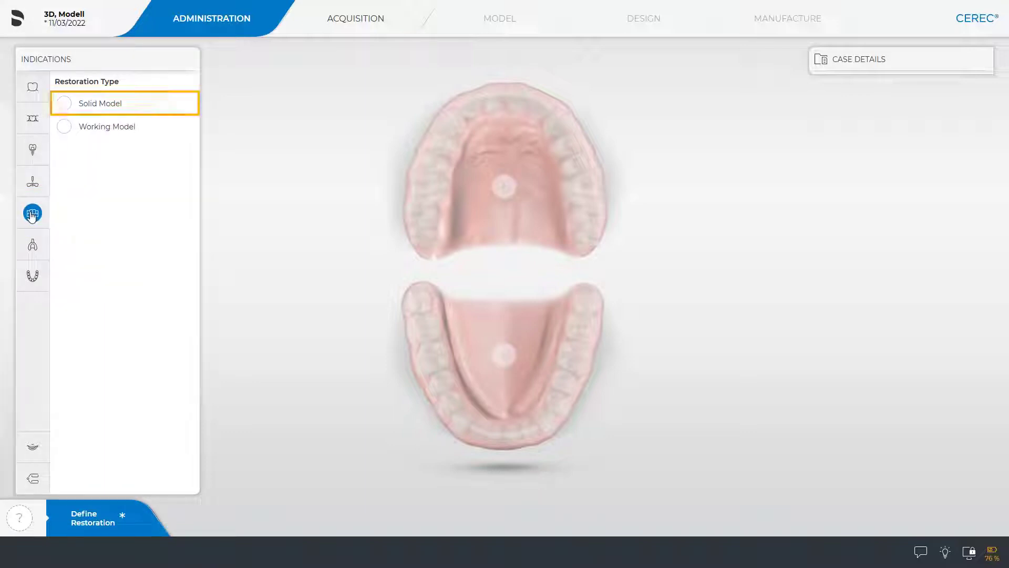
pyautogui.click(64, 104)
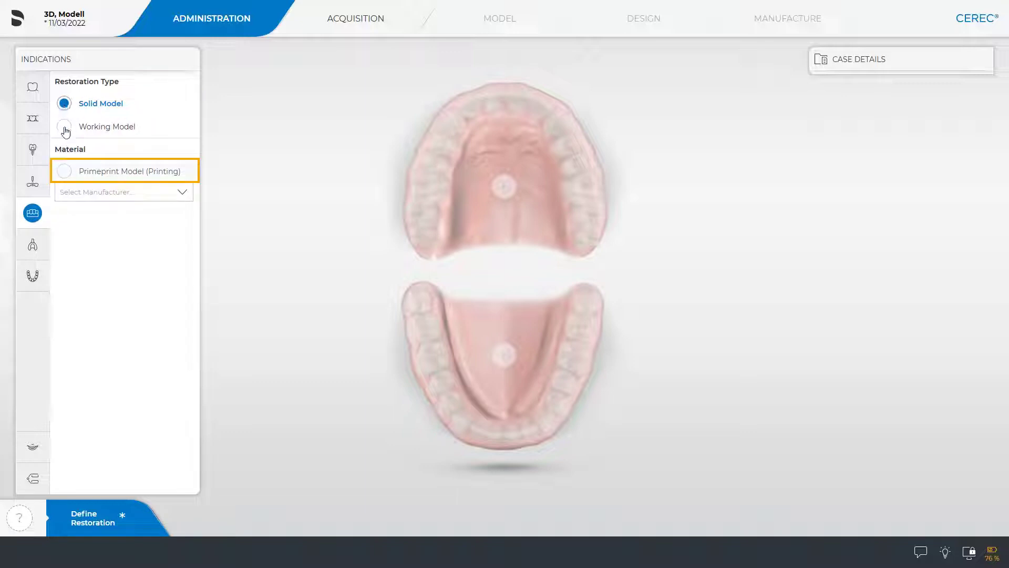
pyautogui.click(64, 172)
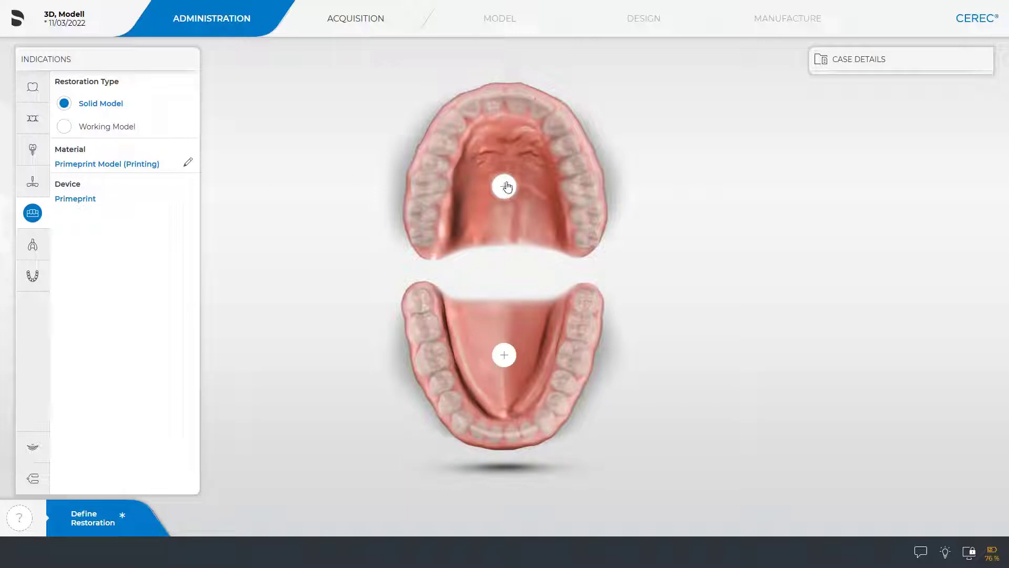
pyautogui.click(504, 186)
pyautogui.click(504, 355)
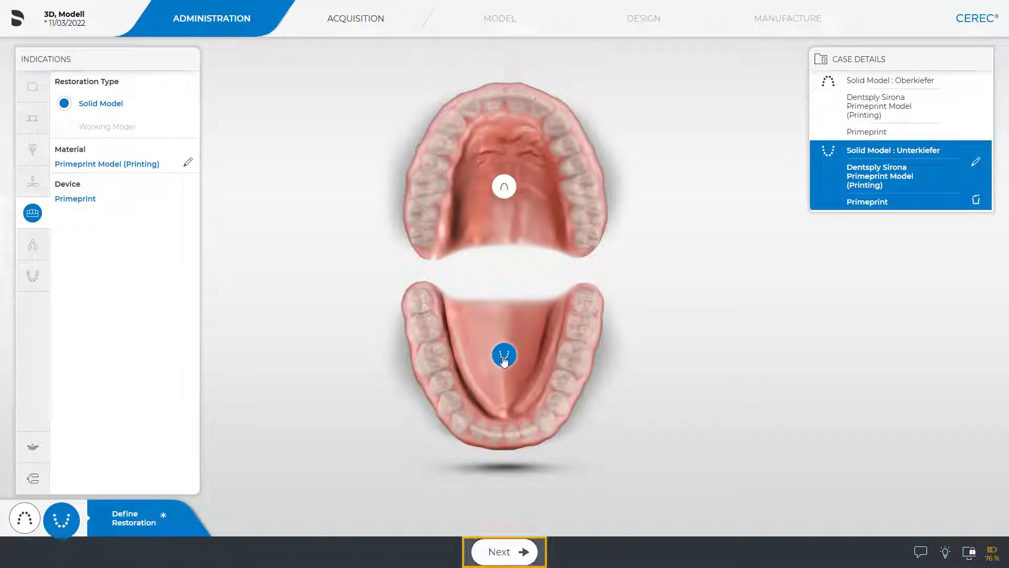
pyautogui.click(502, 552)
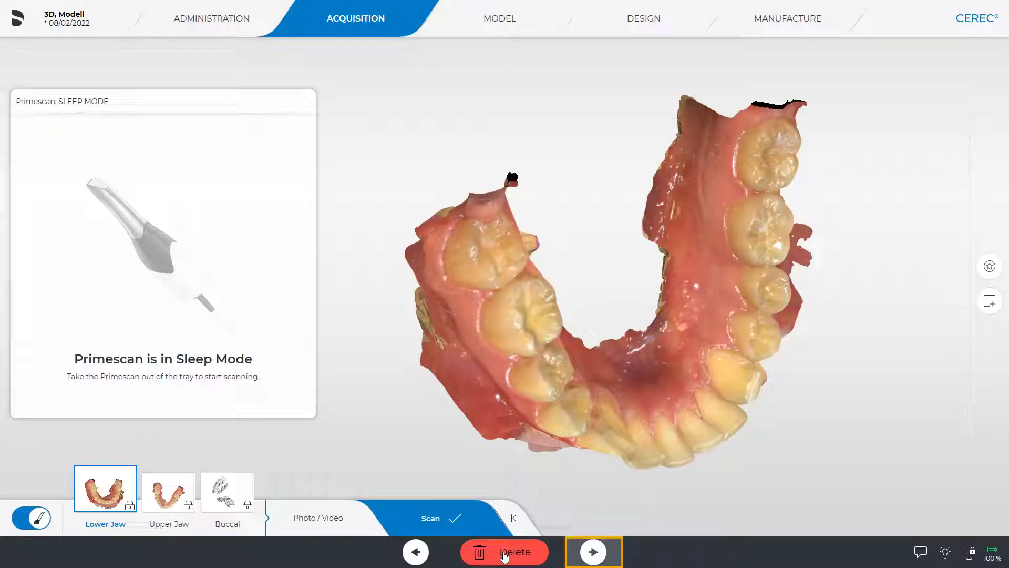
# - Advance from the existing jaw scans to the Model stage
pyautogui.click(591, 554)
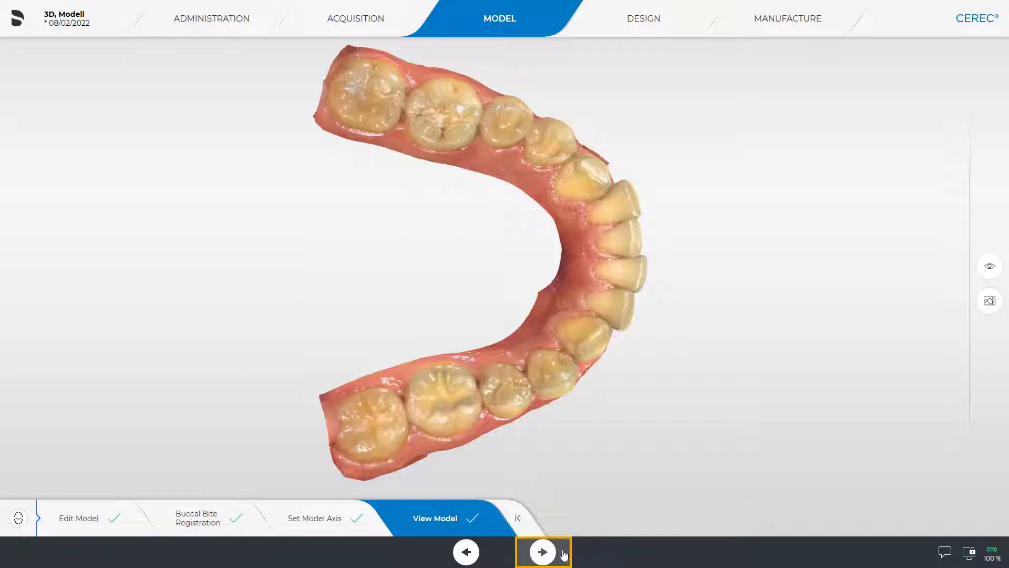
# - In Design, redraw the Clean Model outline under the lower jaw's front to remove the bump
pyautogui.click(544, 552)
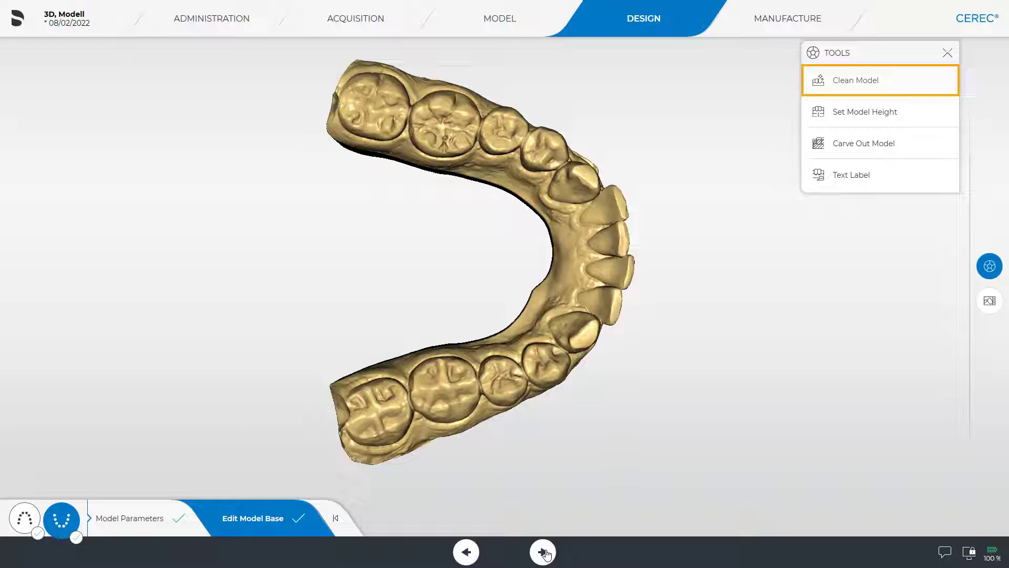
pyautogui.click(850, 82)
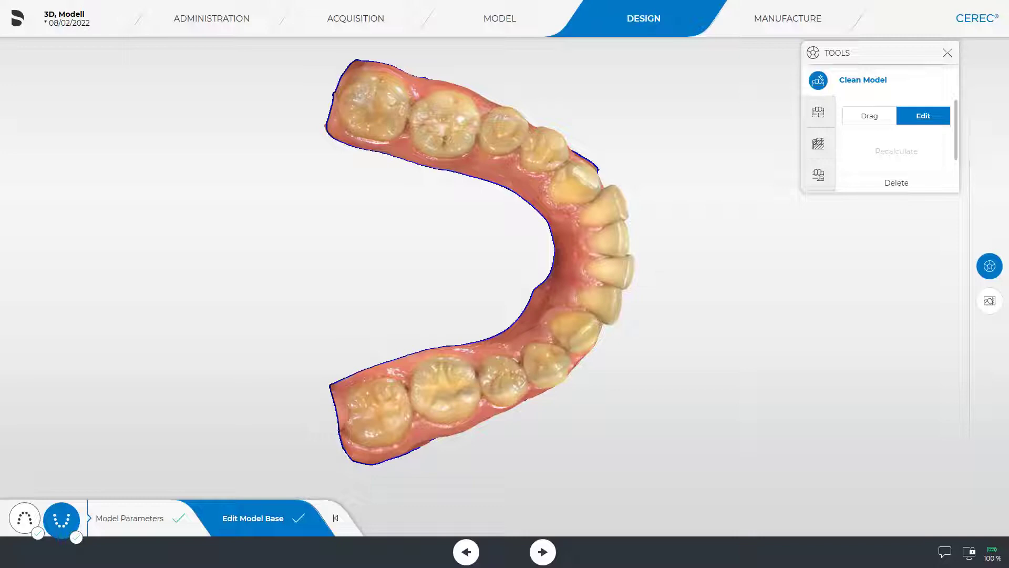
pyautogui.moveTo(705, 441); pyautogui.dragTo(274, 295, button='middle')
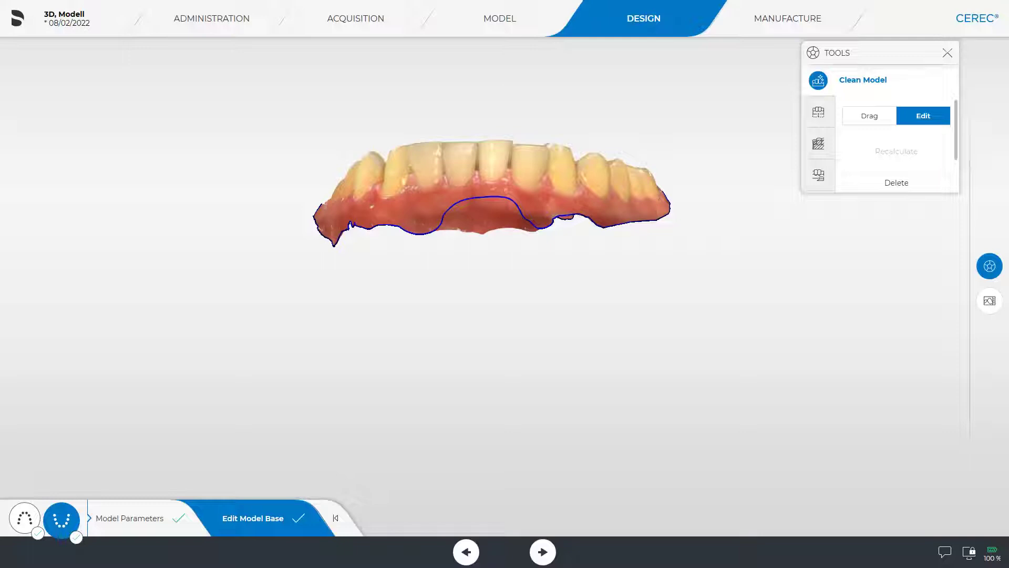
pyautogui.click(438, 225)
pyautogui.click(534, 226)
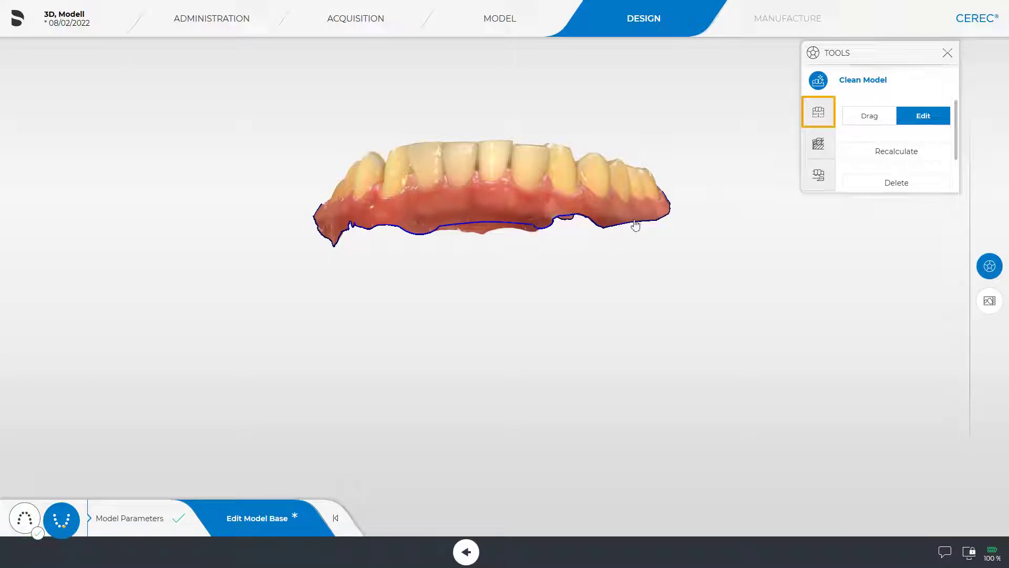
pyautogui.click(819, 112)
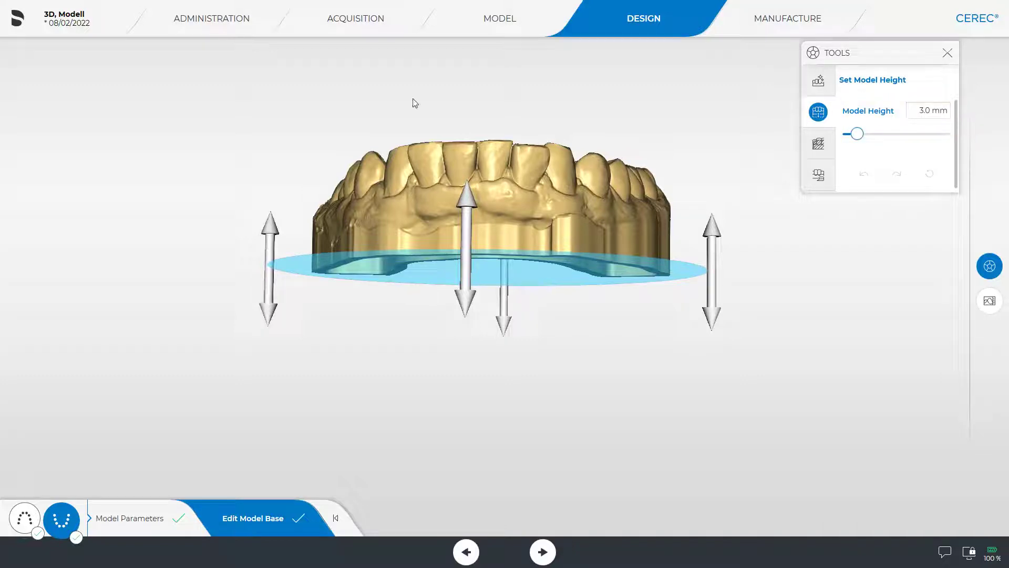
# - Raise the model height to 5.1 mm and enable Carve Out Model for a hollow base
pyautogui.moveTo(479, 304)
pyautogui.mouseDown()
pyautogui.moveTo(493, 404)
pyautogui.moveTo(493, 312)
pyautogui.mouseUp()
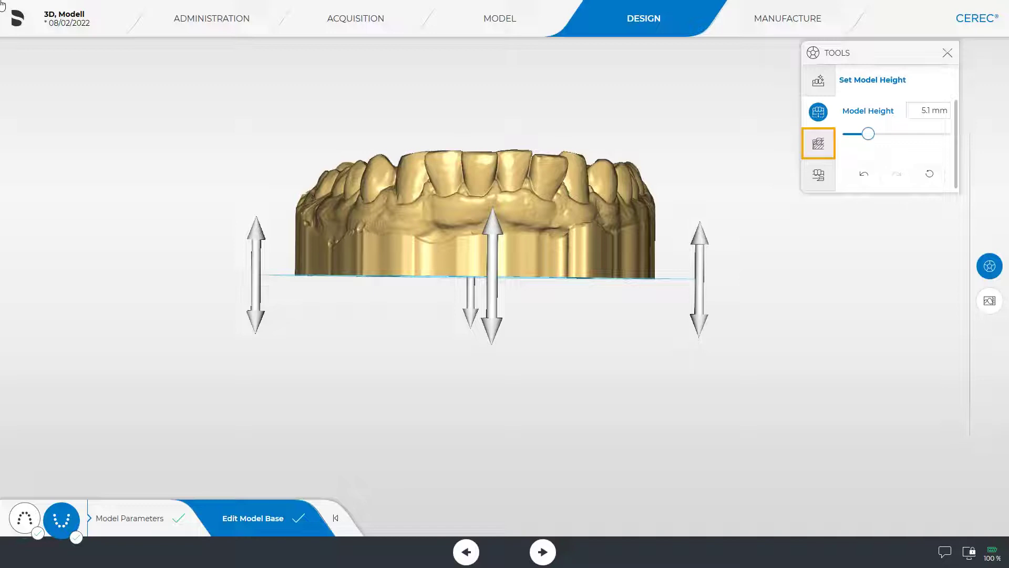
pyautogui.click(818, 144)
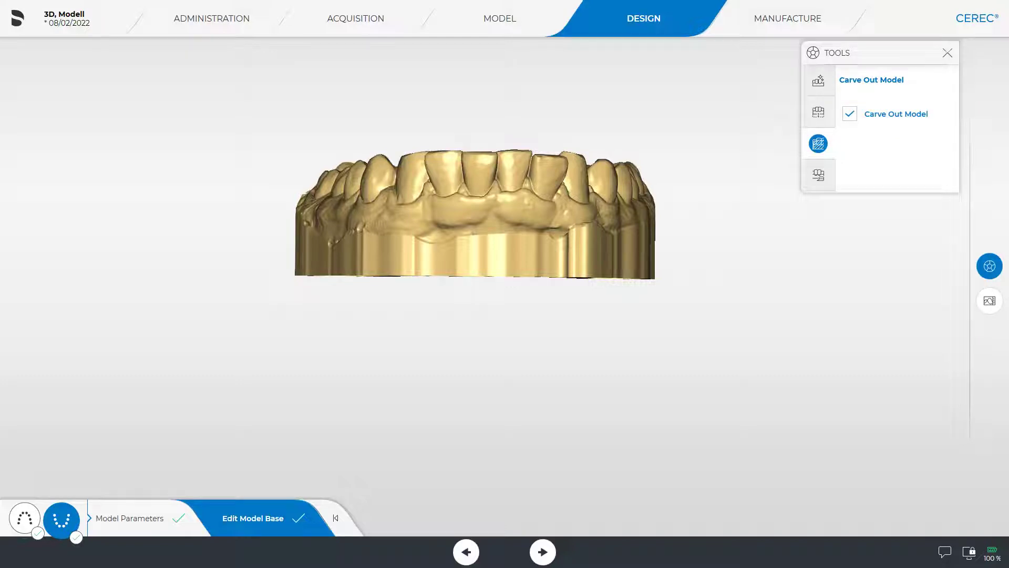
pyautogui.moveTo(647, 373); pyautogui.dragTo(2, 5, button='middle')
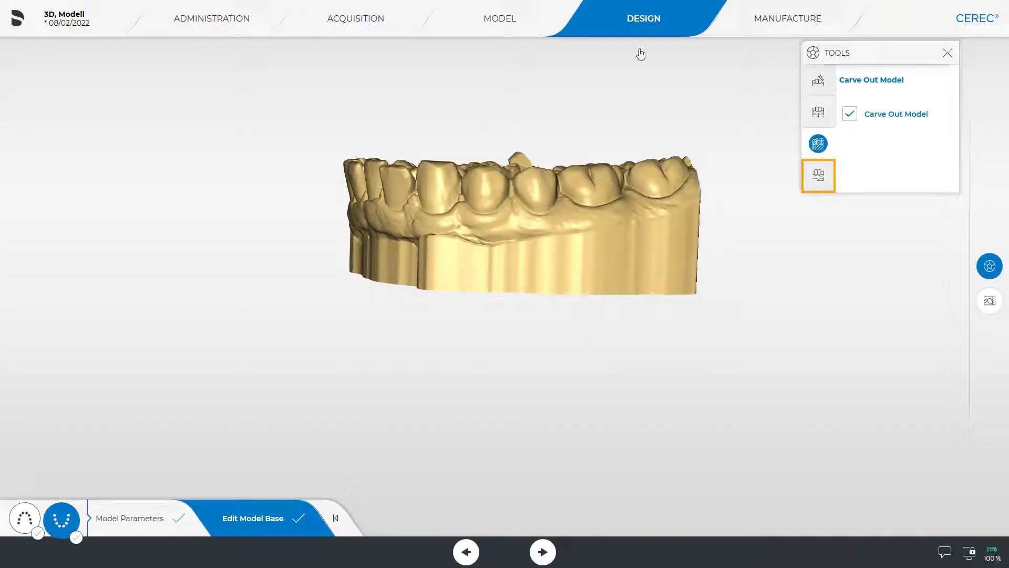
# - Add a '3D, Modell' text label on the front of the model base
pyautogui.click(818, 176)
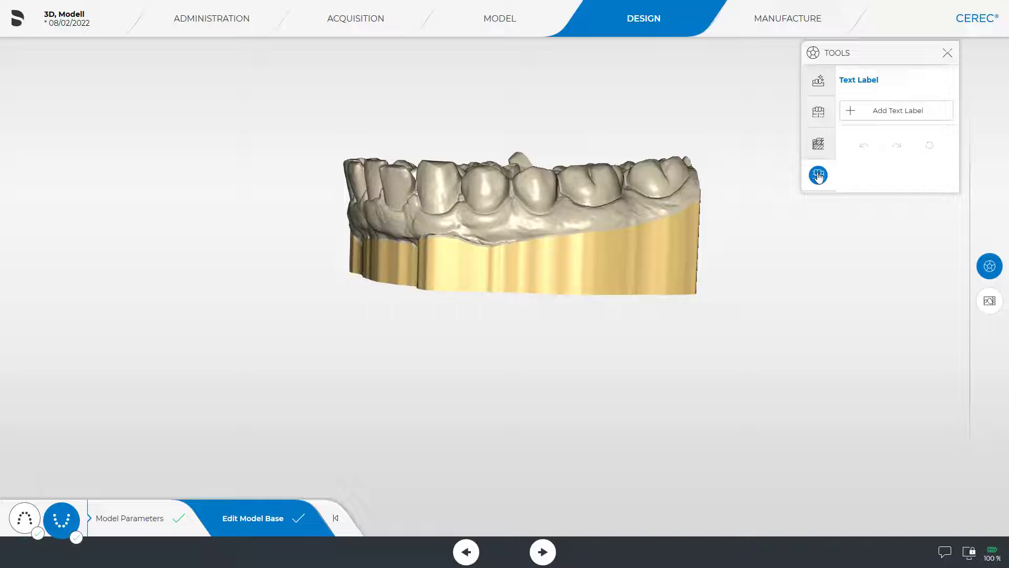
pyautogui.click(881, 112)
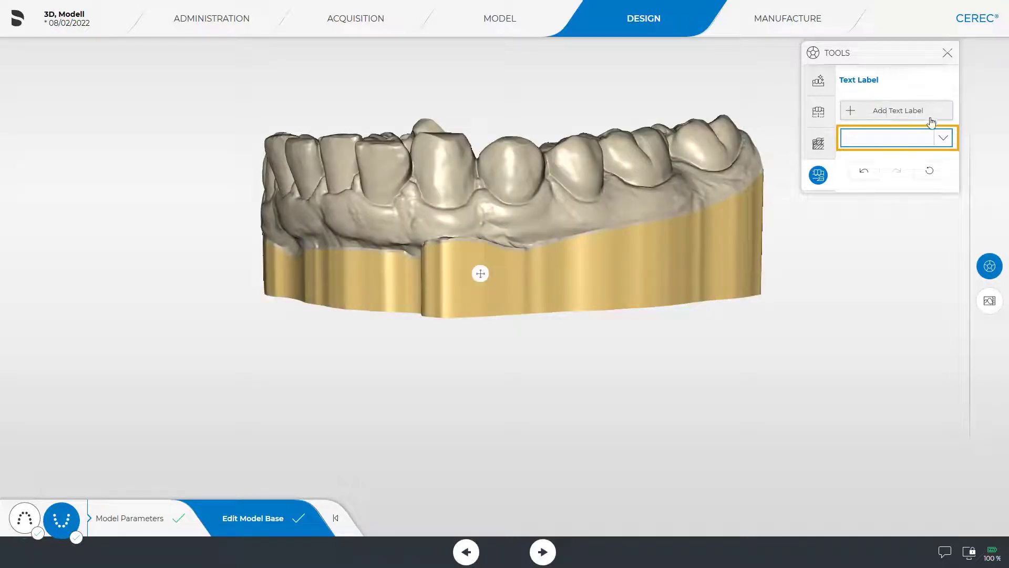
pyautogui.click(944, 139)
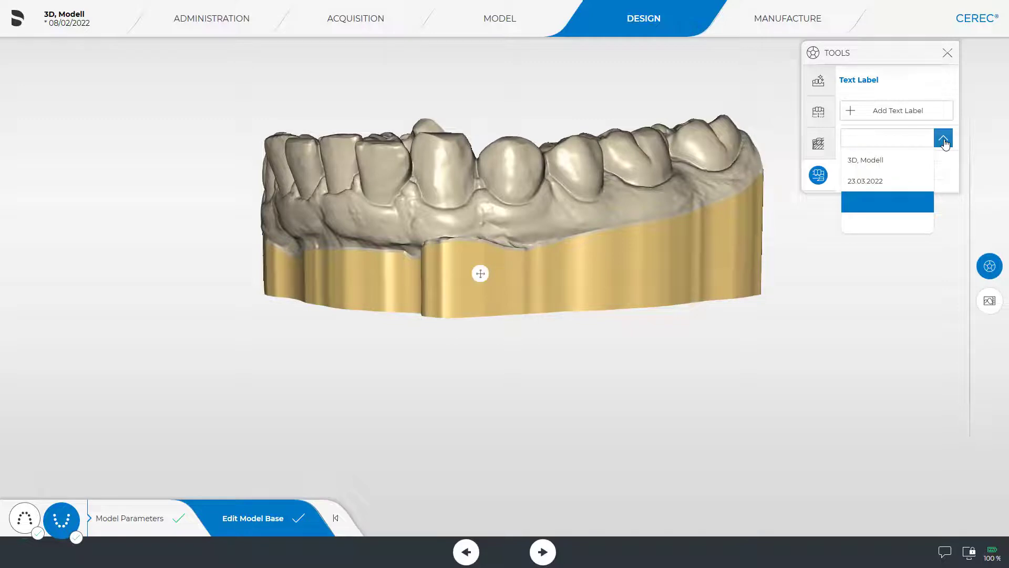
pyautogui.click(875, 160)
pyautogui.click(634, 273)
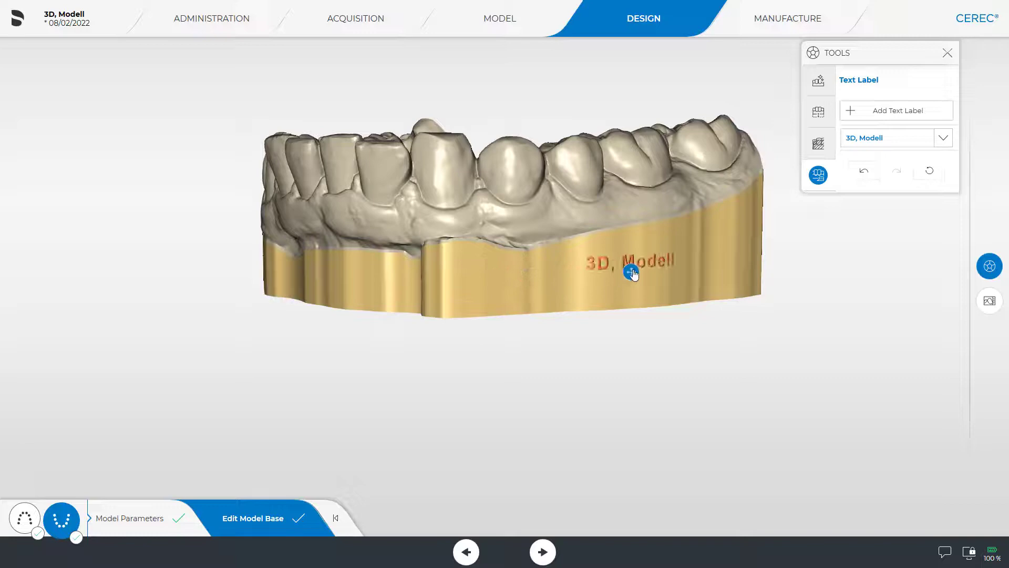
pyautogui.moveTo(96, 311); pyautogui.dragTo(1, 6, button='right')
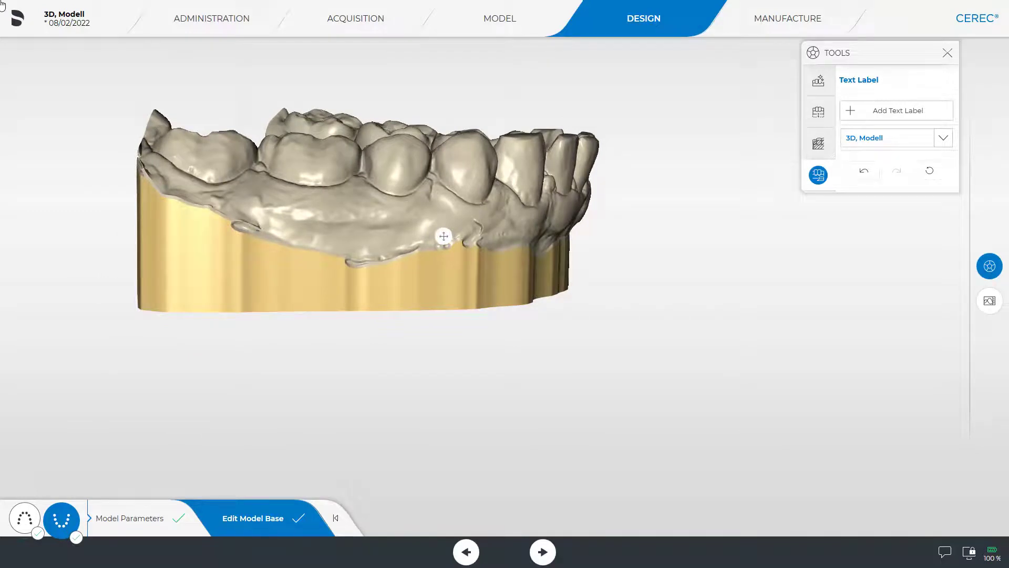
# - Add a 'Demo Patient' text label on the other side and slide it lower along the base
pyautogui.click(890, 108)
pyautogui.write('Demo Patient')
pyautogui.press('Return')
pyautogui.moveTo(224, 270); pyautogui.dragTo(296, 294)
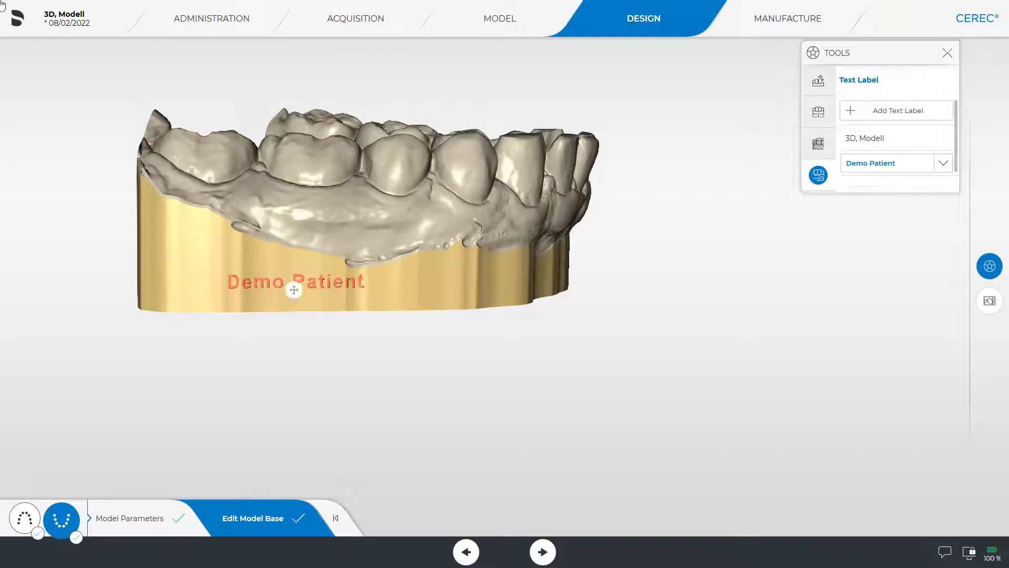
# - Finish labelling, go to Manufacture, and enable Start Job for the inLab CAM export
pyautogui.click(818, 178)
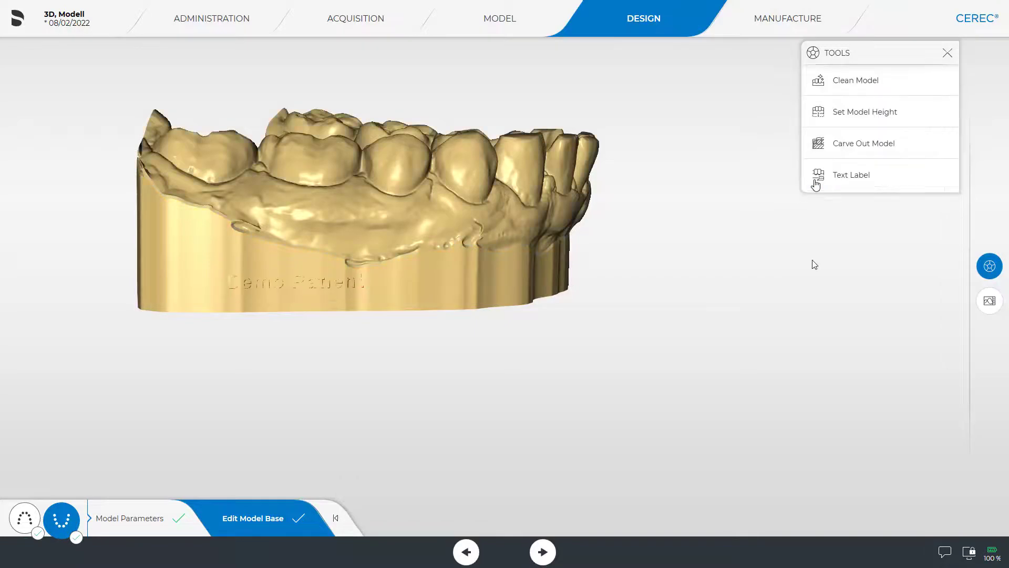
pyautogui.moveTo(753, 267); pyautogui.dragTo(741, 301)
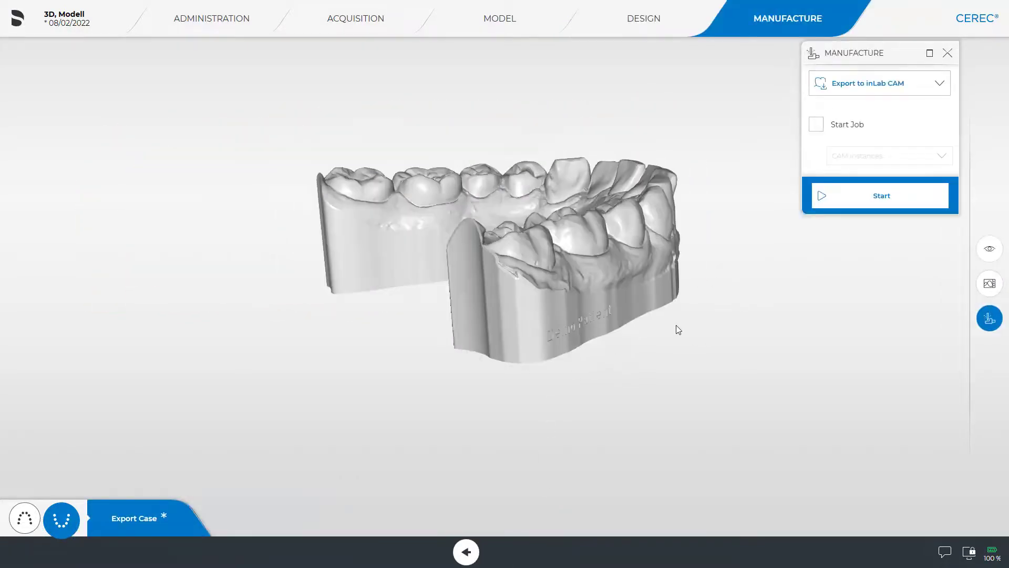
pyautogui.moveTo(676, 325); pyautogui.dragTo(578, 258)
pyautogui.moveTo(573, 171); pyautogui.dragTo(390, 174, button='middle')
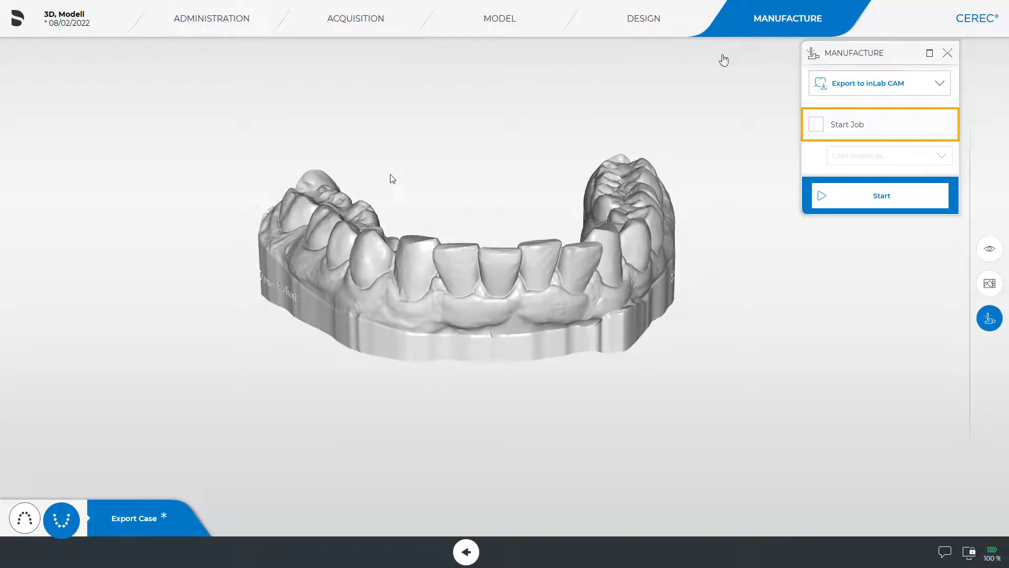
pyautogui.click(815, 126)
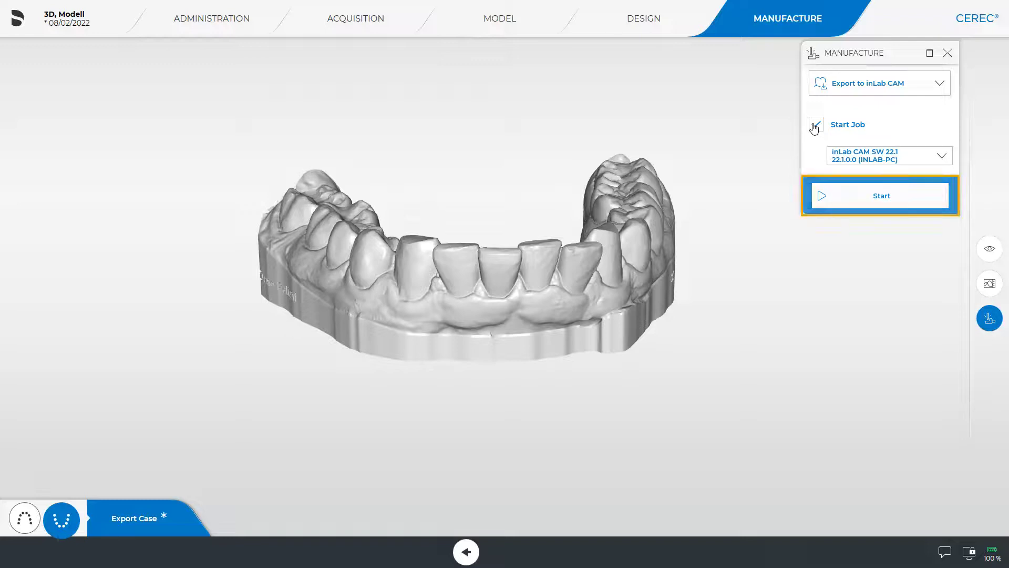
# - Export all restorations to inLab CAM and acknowledge the success message
pyautogui.click(873, 196)
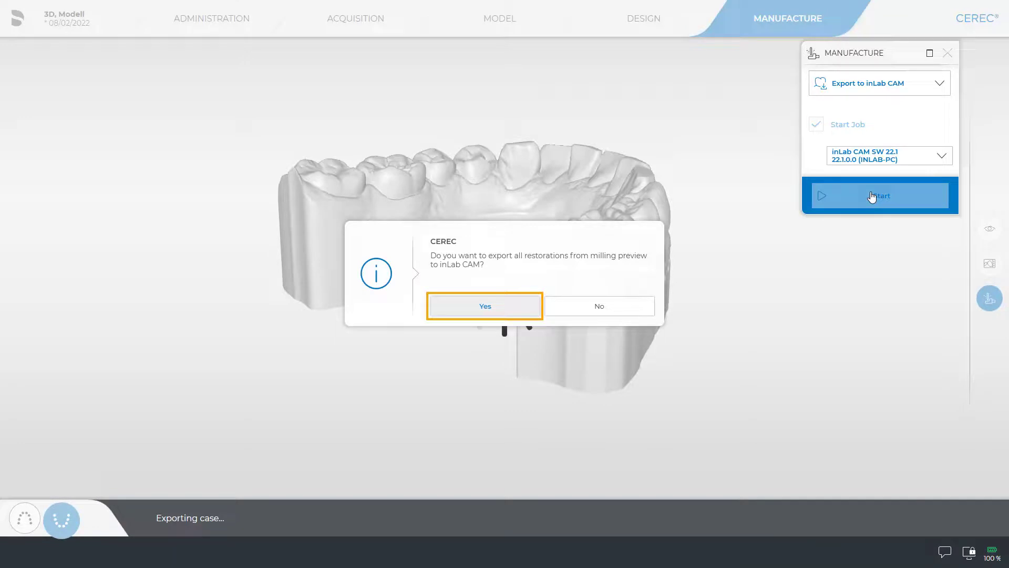
pyautogui.click(486, 310)
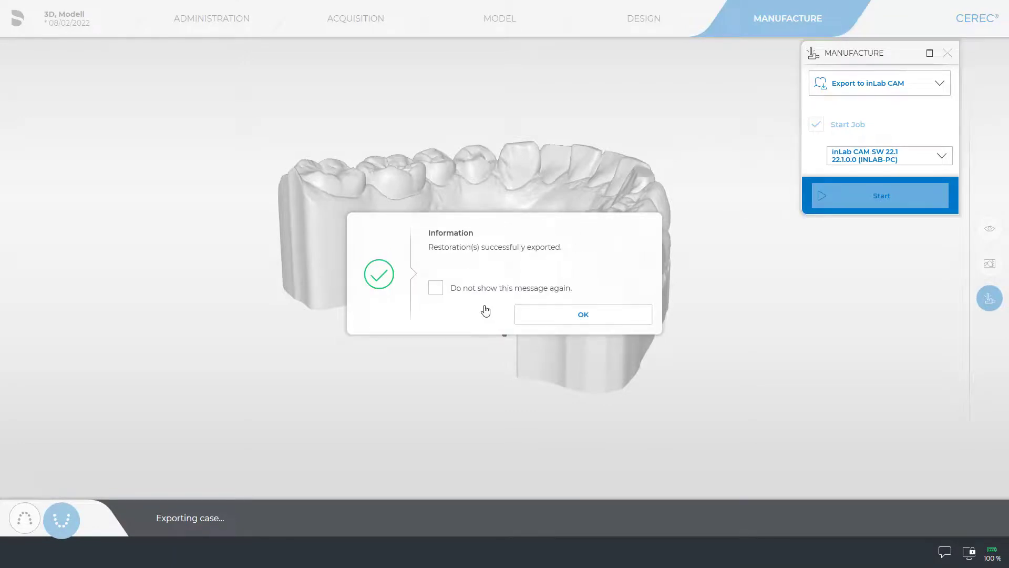
pyautogui.click(581, 315)
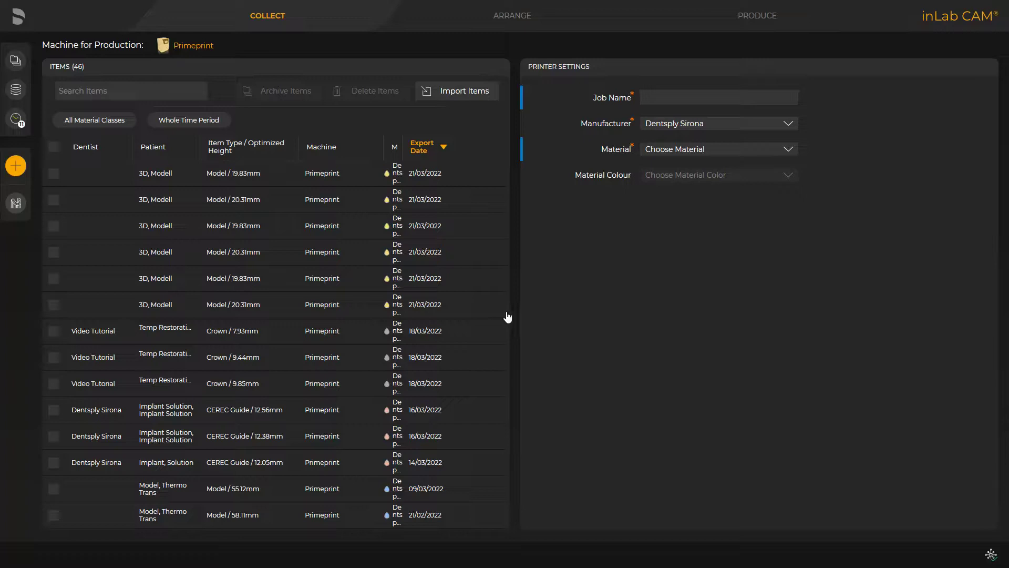
# - Open the Produce preview and orbit and zoom to inspect the nested jaw models' supports
pyautogui.click(14, 204)
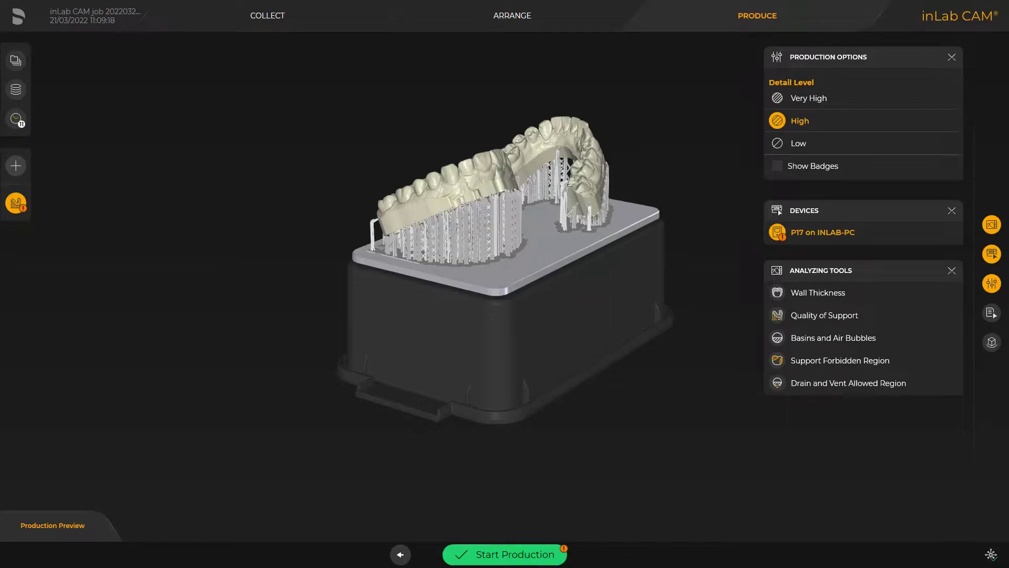
pyautogui.moveTo(531, 284); pyautogui.dragTo(366, 314)
pyautogui.scroll(3, 365, 318)
pyautogui.scroll(1, 397, 404)
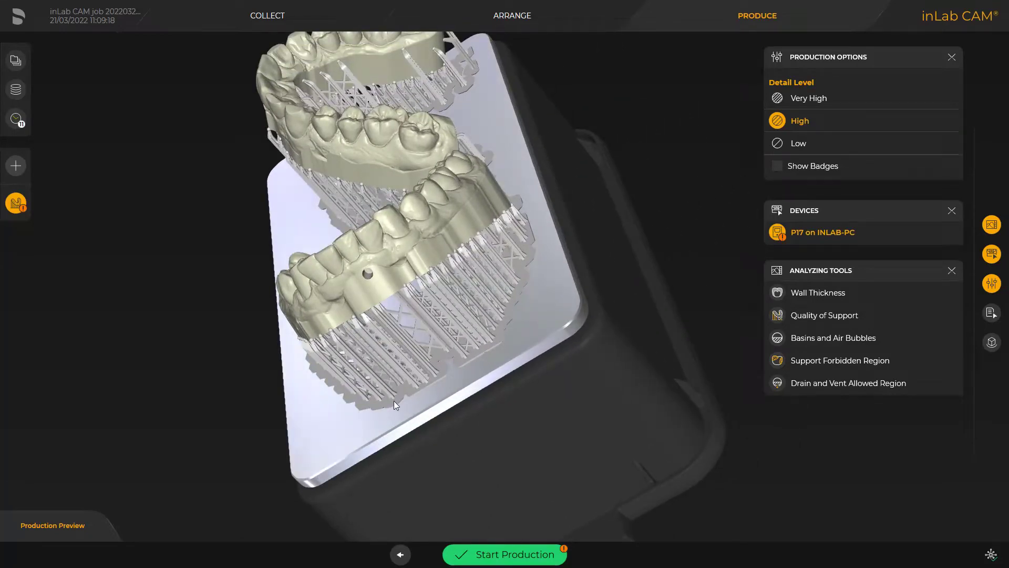
pyautogui.moveTo(623, 61); pyautogui.dragTo(636, 312)
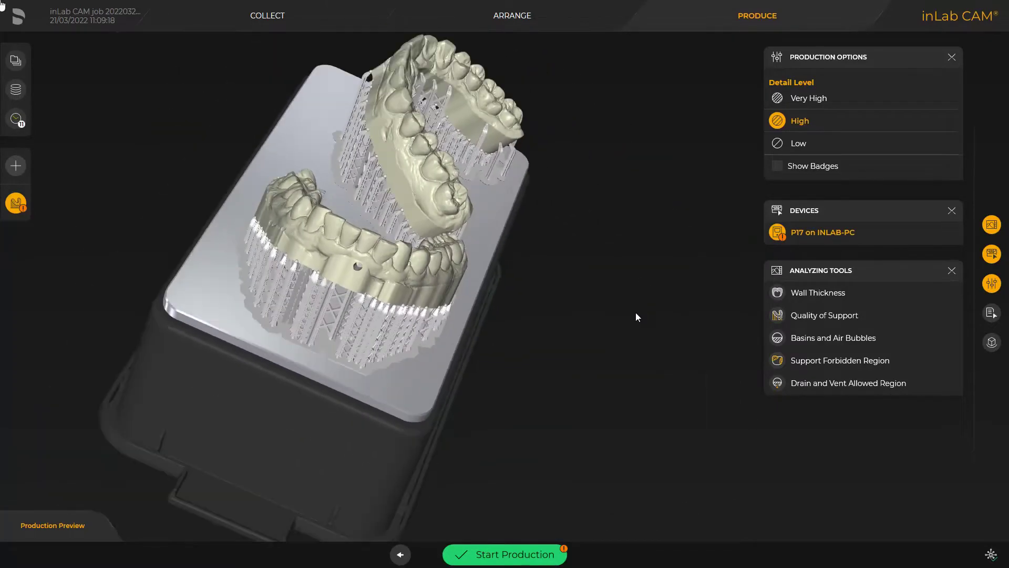